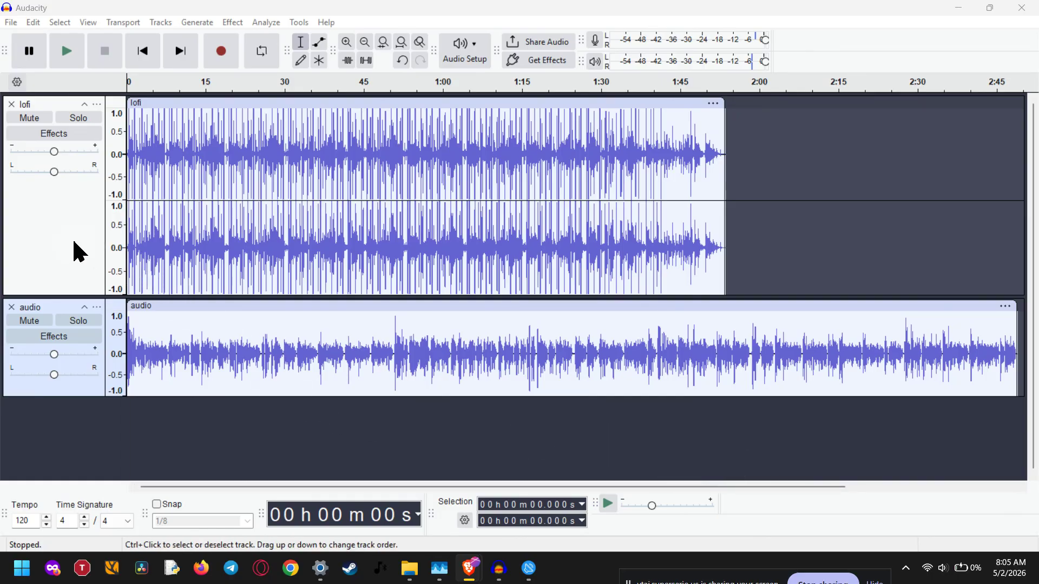
# Reduce the display height of the lofi track and enlarge the display height of the audio track
pyautogui.moveTo(72, 293); pyautogui.dragTo(83, 220)
pyautogui.moveTo(83, 320); pyautogui.dragTo(88, 403)
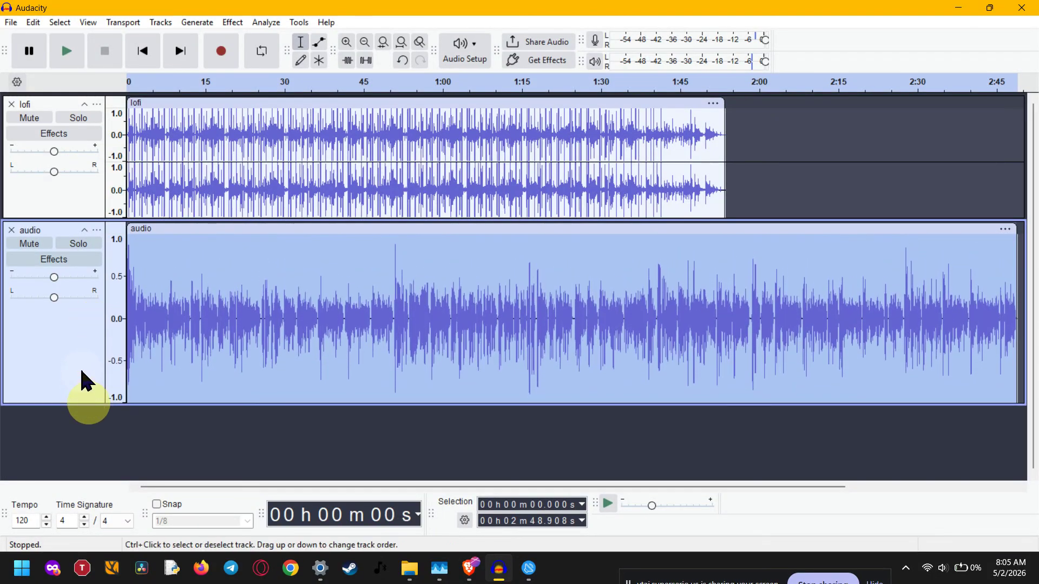
# Select the entire audio track and open the Limiter effect for it
pyautogui.moveTo(275, 336); pyautogui.dragTo(707, 384)
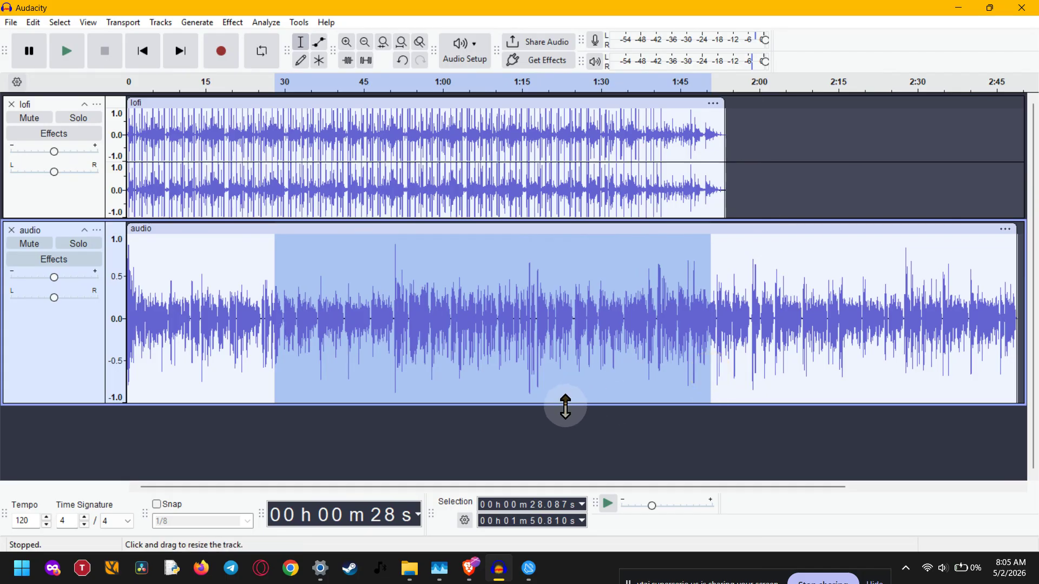
pyautogui.click(60, 368)
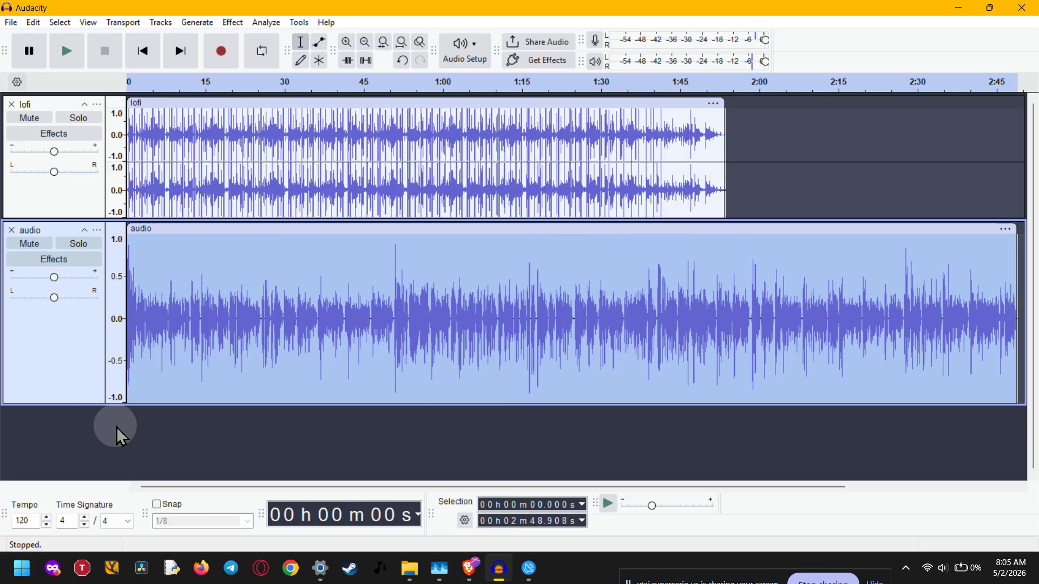
pyautogui.click(242, 21)
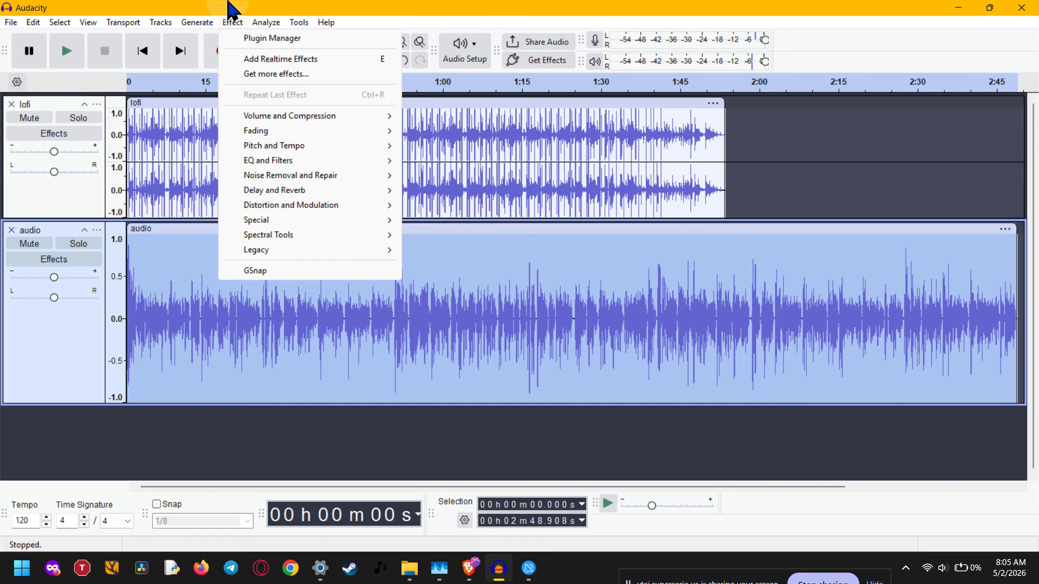
pyautogui.moveTo(252, 115)
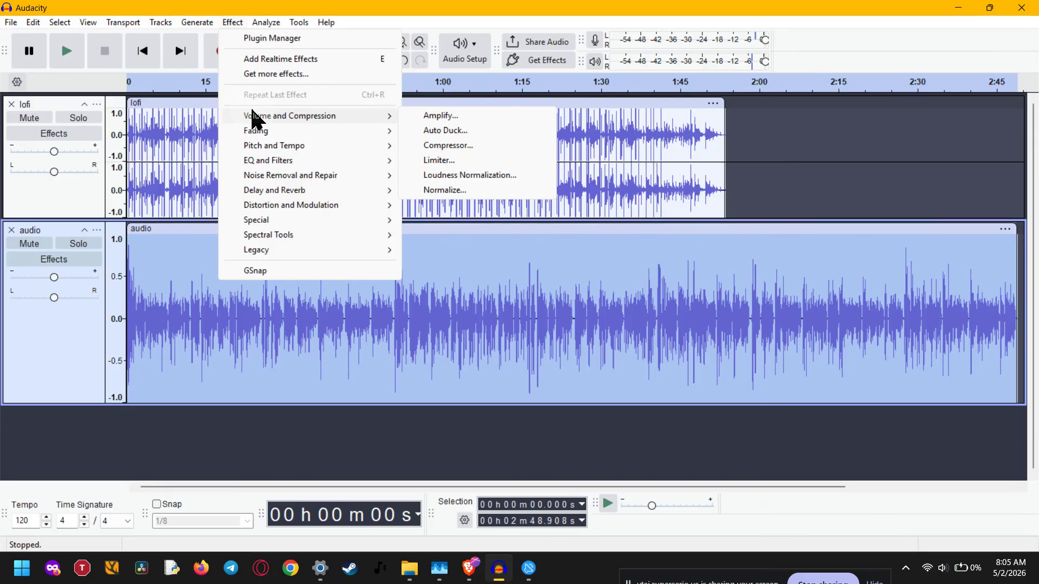
pyautogui.click(506, 161)
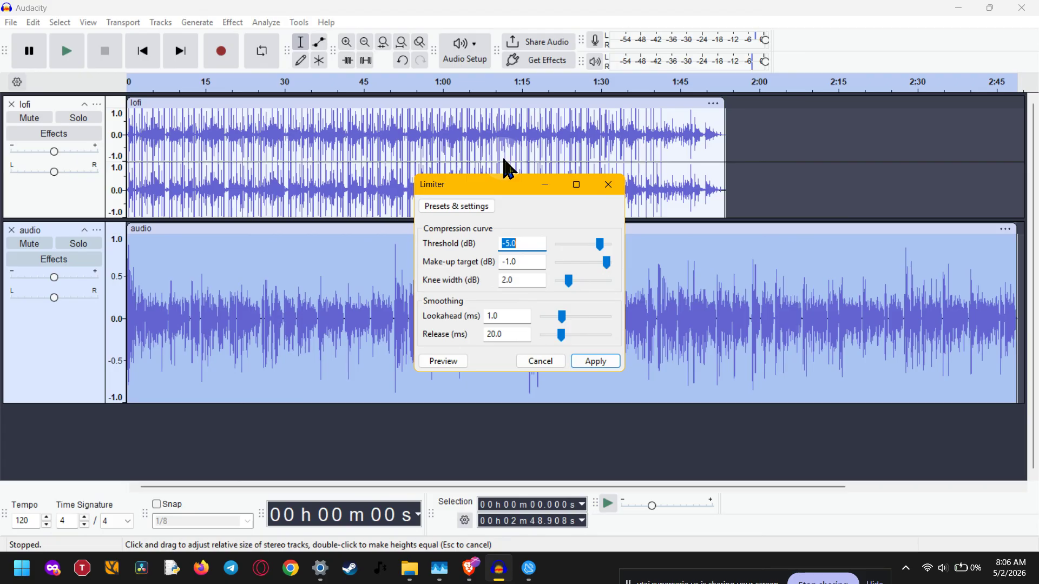
# Adjust the Limiter's threshold to -3.7 dB and its make-up target to -3.7 dB
pyautogui.click(532, 243)
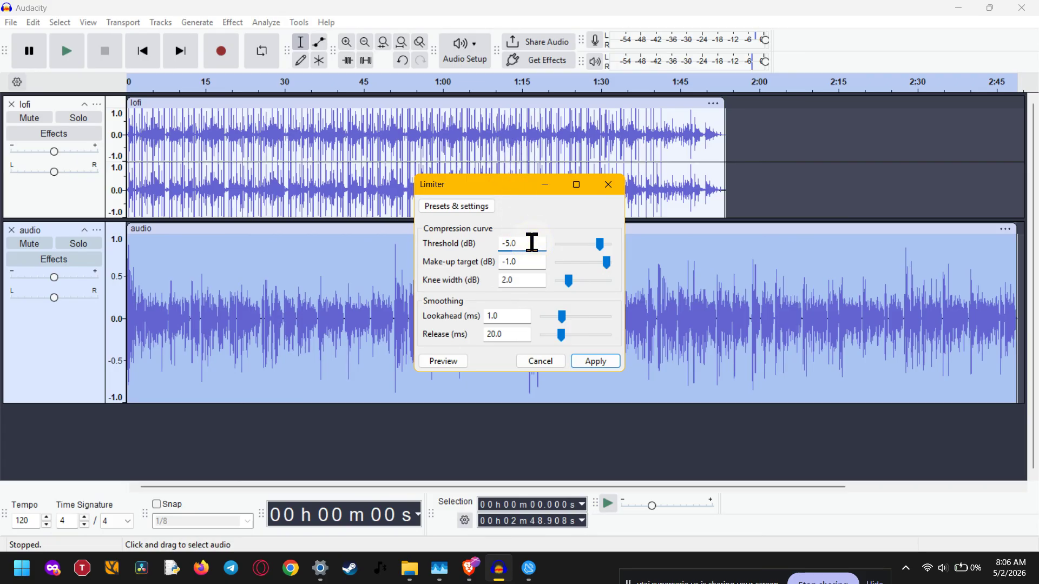
pyautogui.press('Left')
pyautogui.press('Left')
pyautogui.moveTo(599, 244); pyautogui.dragTo(602, 244)
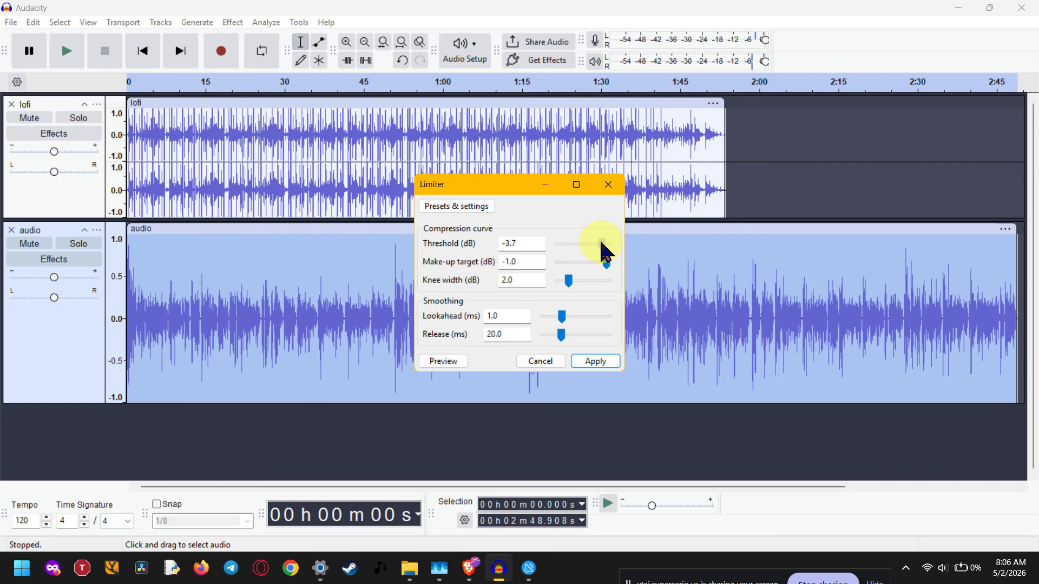
pyautogui.click(538, 262)
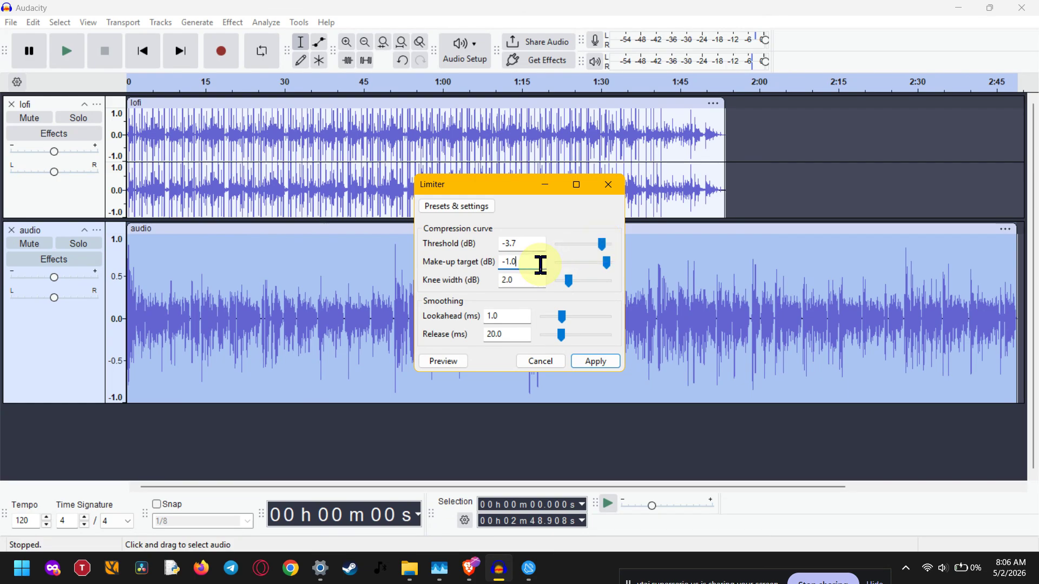
pyautogui.click(606, 268)
pyautogui.moveTo(606, 268); pyautogui.dragTo(604, 277)
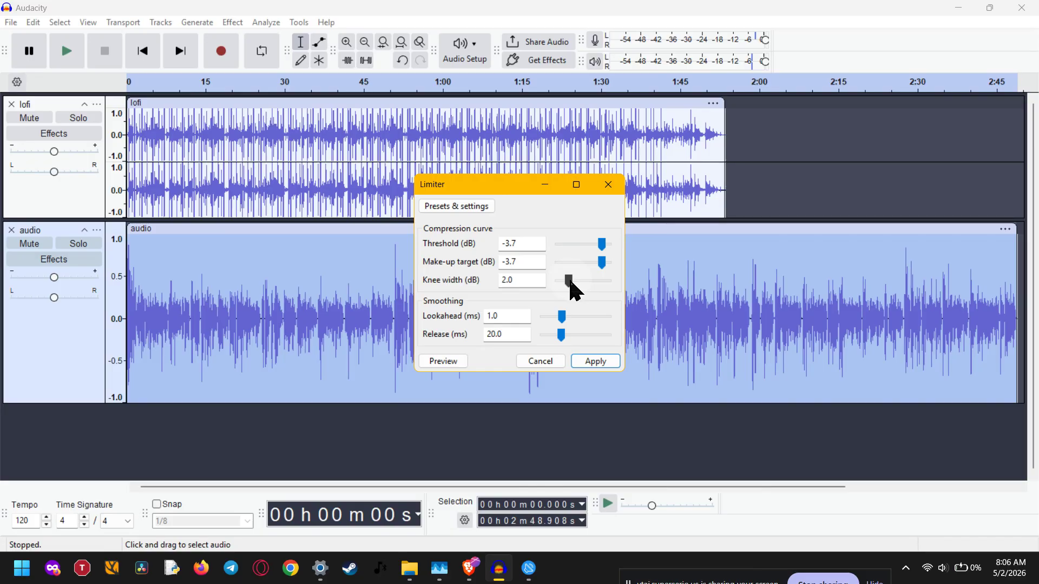
# Set the Limiter's knee width to 5.0 dB and adjust the make-up target to -3.5 dB
pyautogui.moveTo(569, 282); pyautogui.dragTo(589, 286)
pyautogui.press('Left')
pyautogui.press('Left')
pyautogui.click(604, 263)
pyautogui.press('Left')
pyautogui.press('Left')
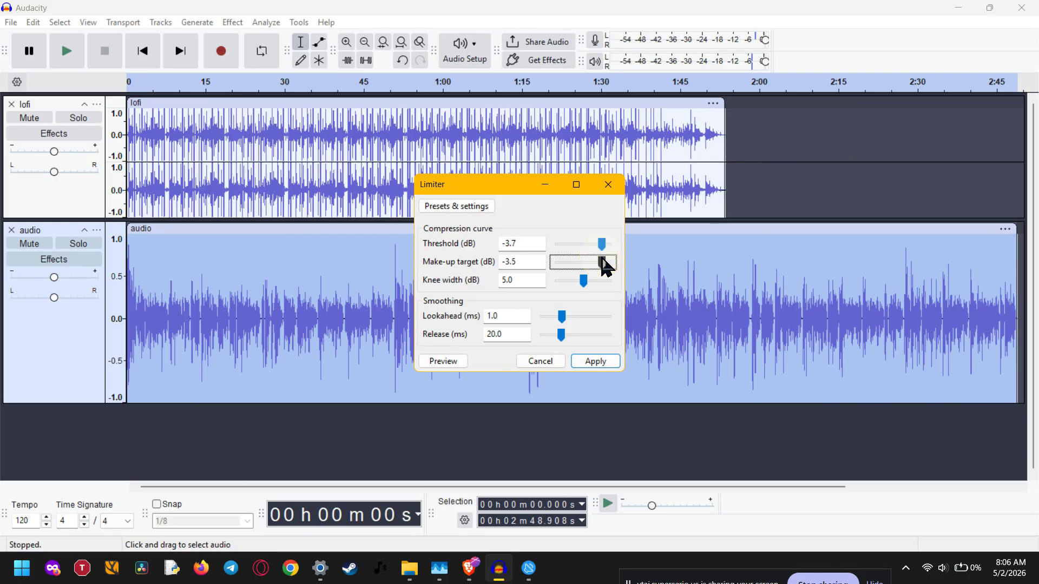
# Fine-tune both the threshold and the make-up target to -3.0 dB and apply the Limiter to the audio track
pyautogui.click(603, 245)
pyautogui.press('Right')
pyautogui.press('Right')
pyautogui.press('Right')
pyautogui.press('Right')
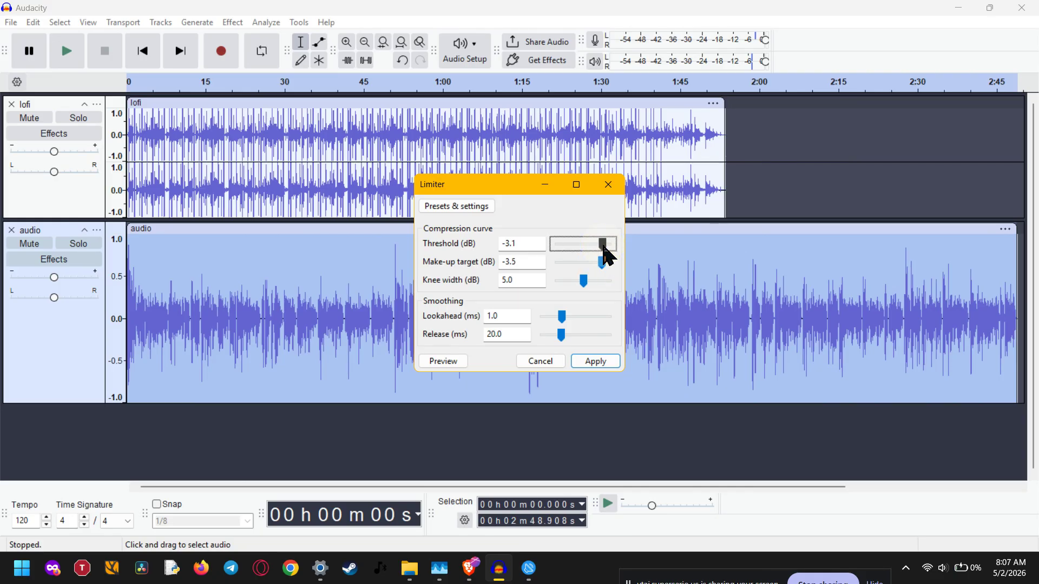
pyautogui.press('Right')
pyautogui.click(603, 264)
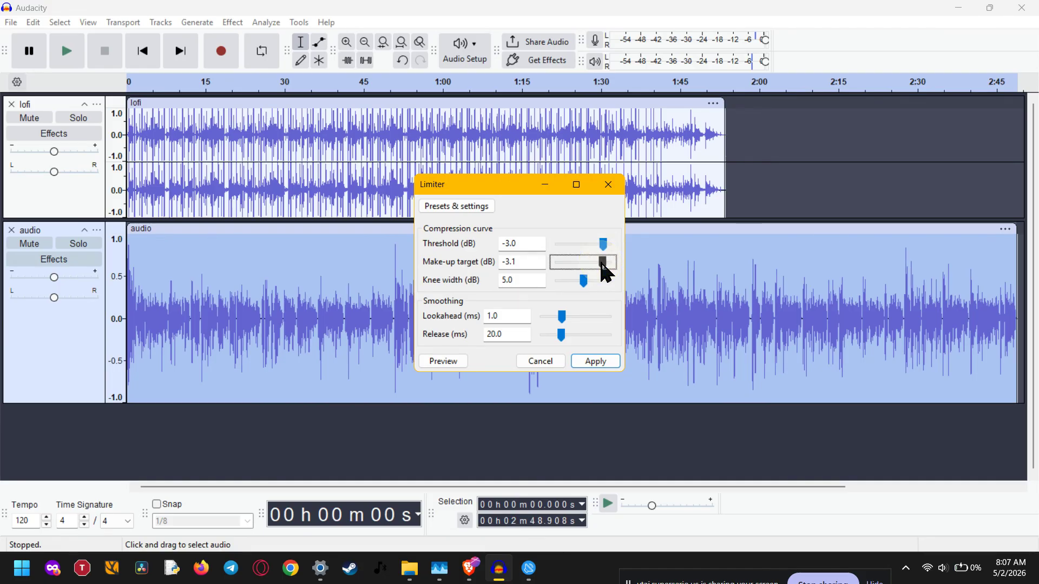
pyautogui.press('Right')
pyautogui.click(583, 281)
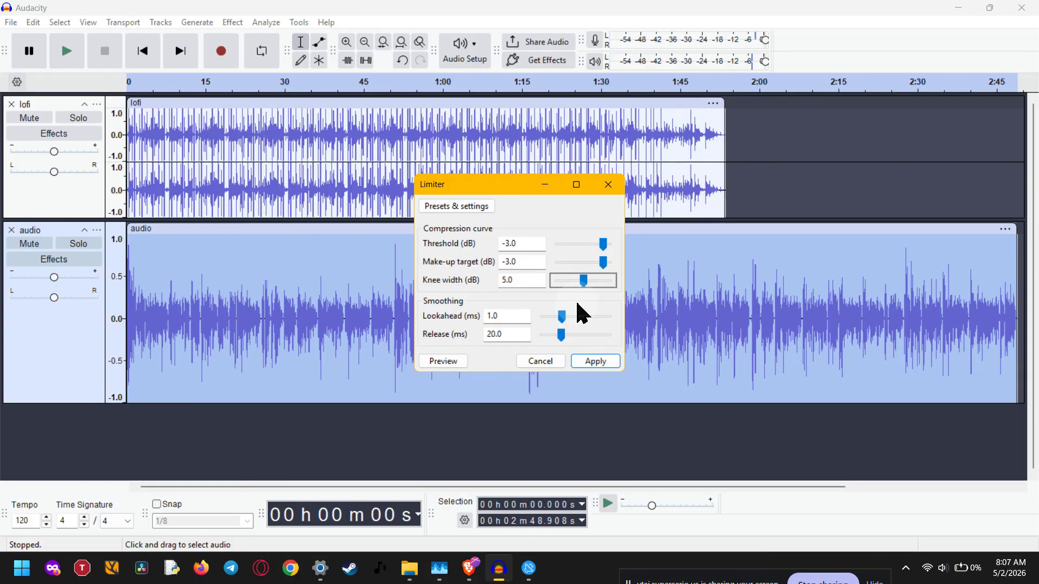
pyautogui.click(611, 368)
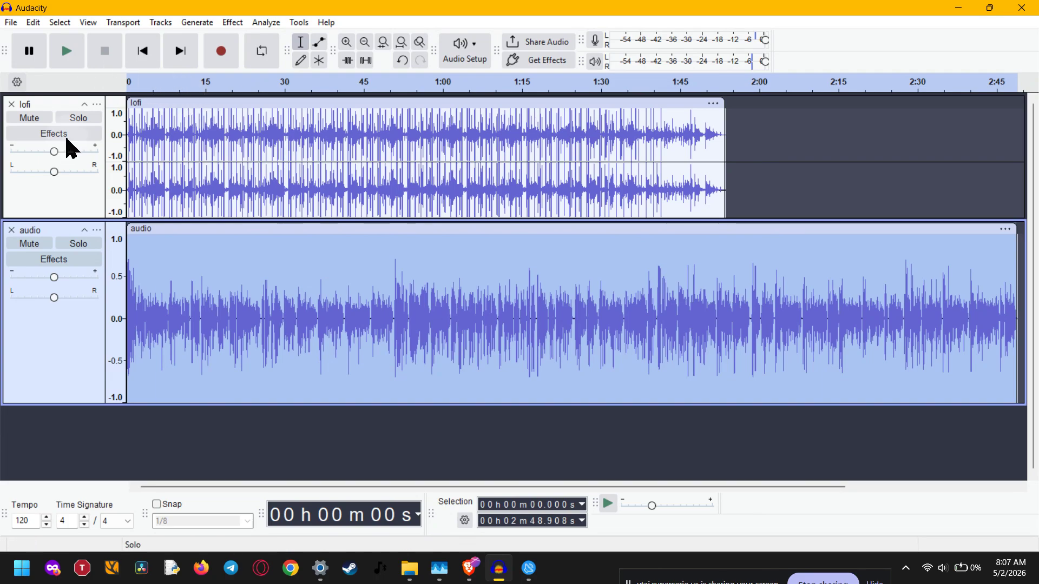
# Solo the audio track and play back its opening briefly, returning the playhead to the start
pyautogui.click(65, 251)
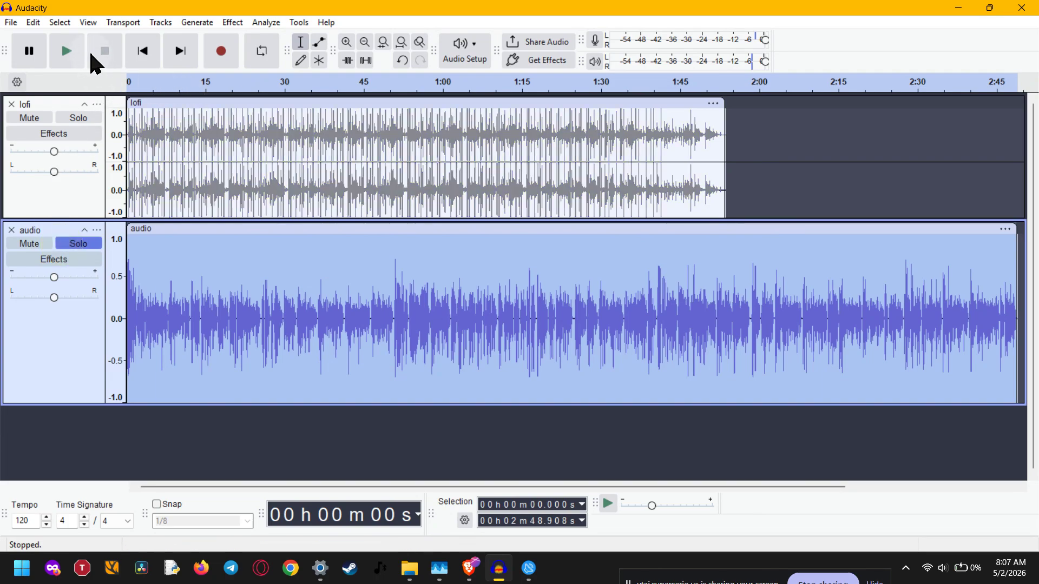
pyautogui.click(69, 52)
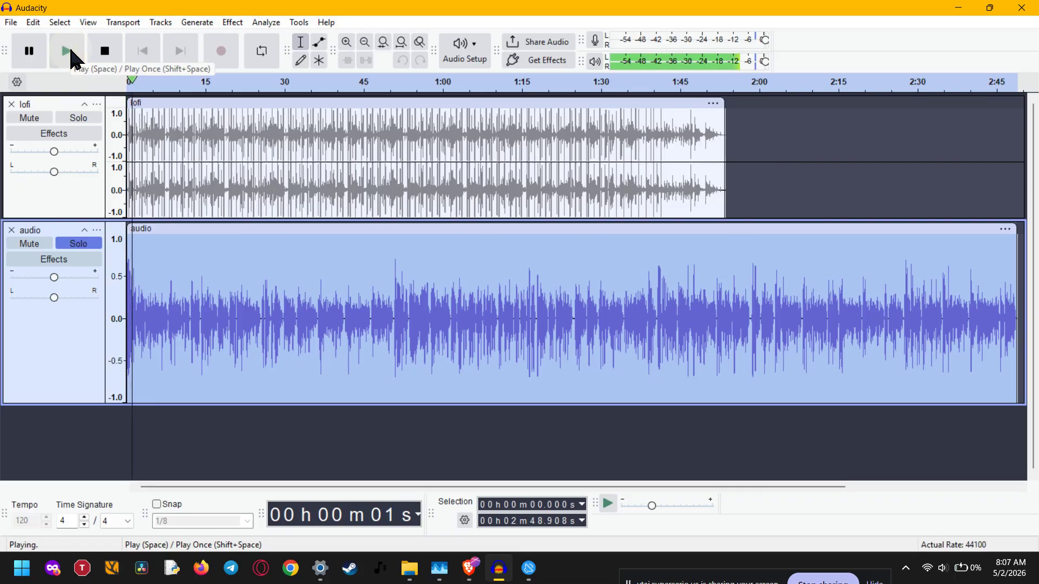
pyautogui.click(104, 51)
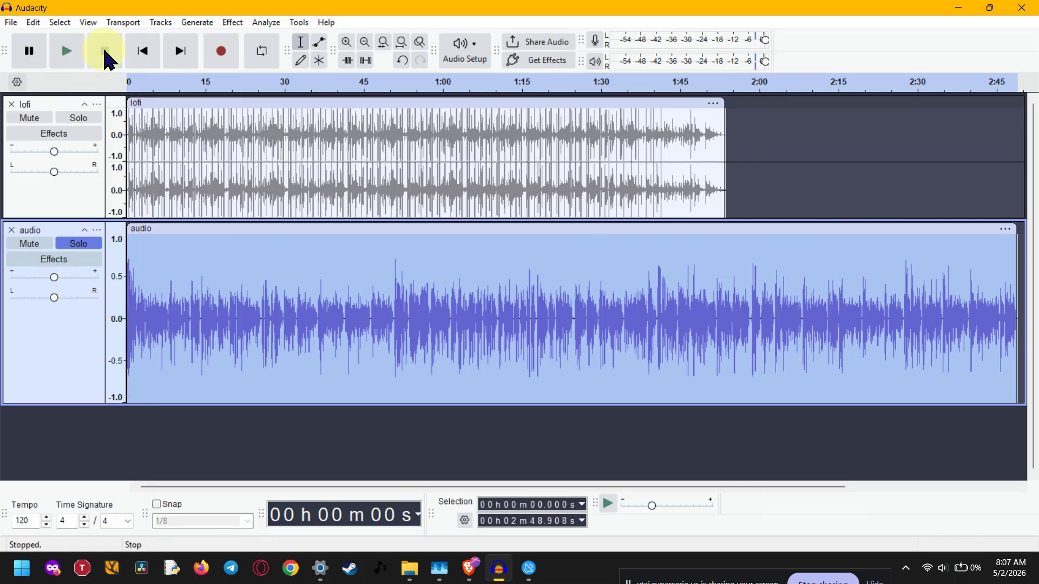
pyautogui.click(142, 51)
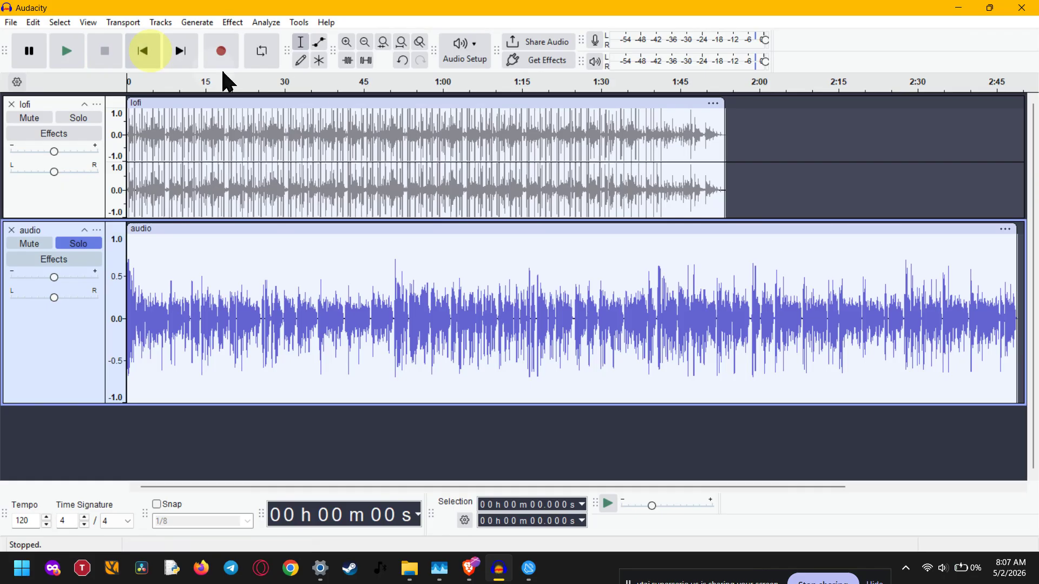